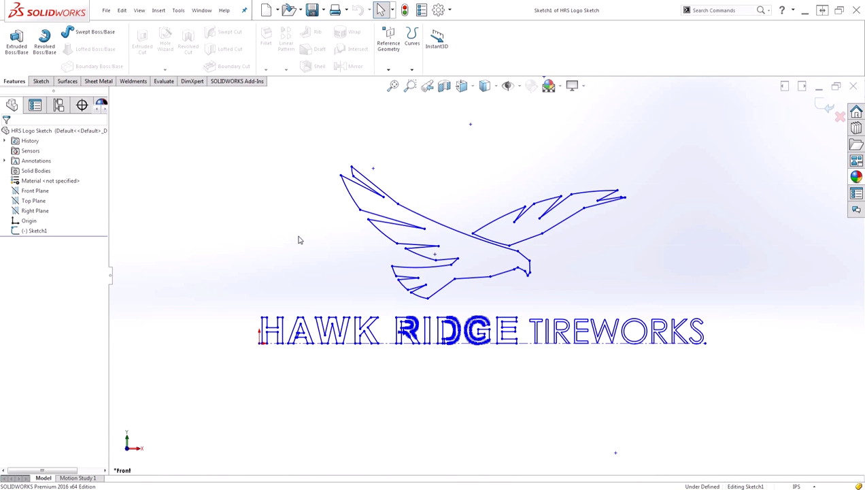
Show the block tools and make a block from all logo sketch entities, with its insertion point near the middle of the text baseline.
right_click(507, 53)
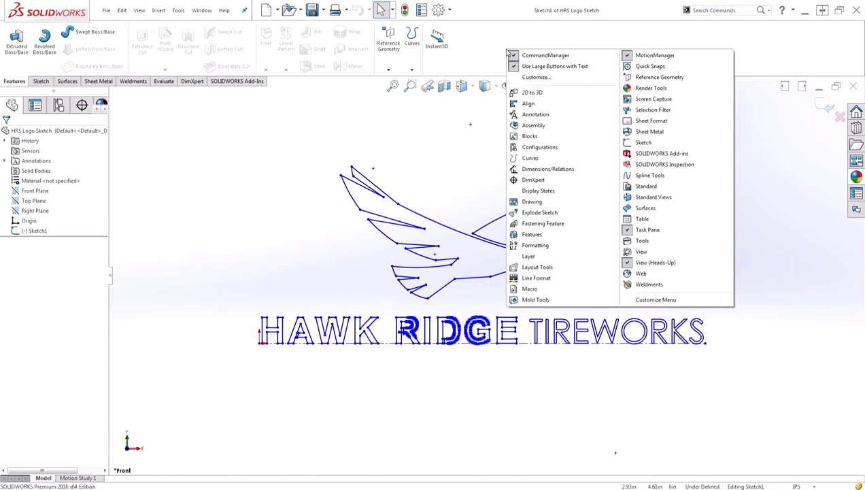
click(530, 136)
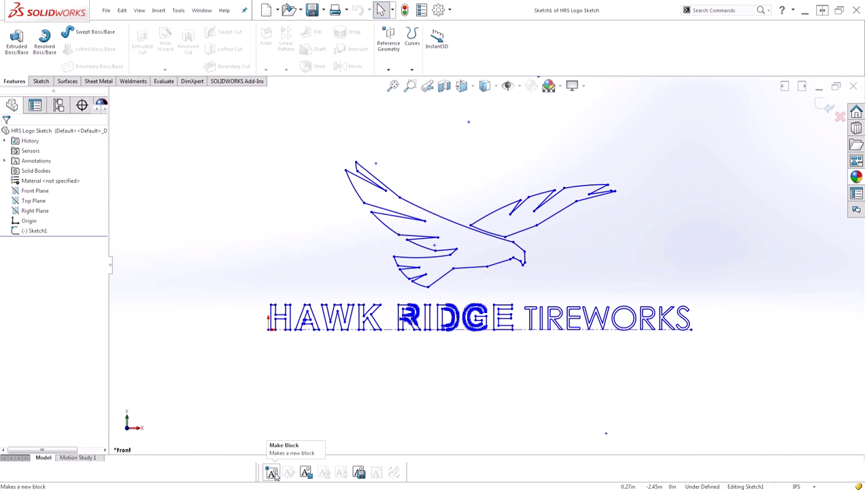
click(272, 472)
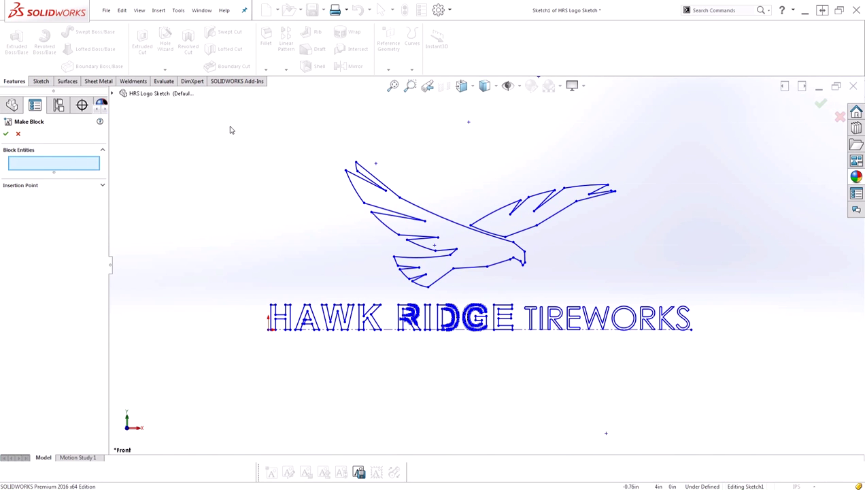
drag(230, 126, 733, 387)
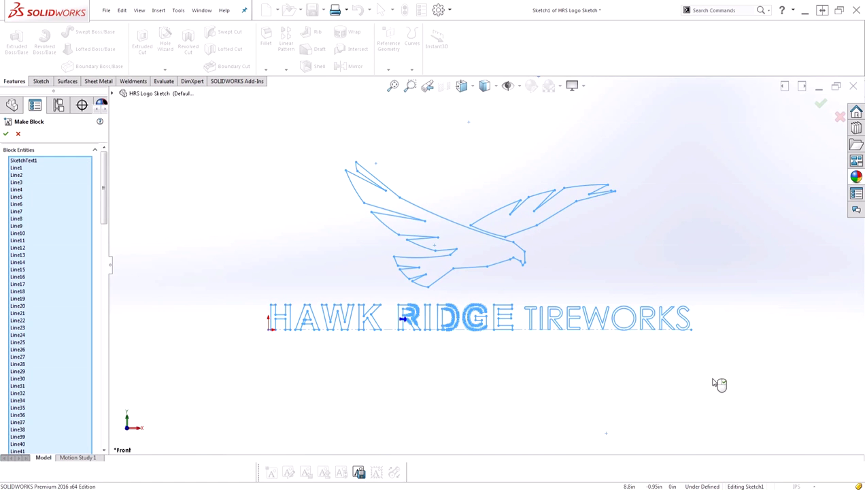
drag(106, 181, 107, 415)
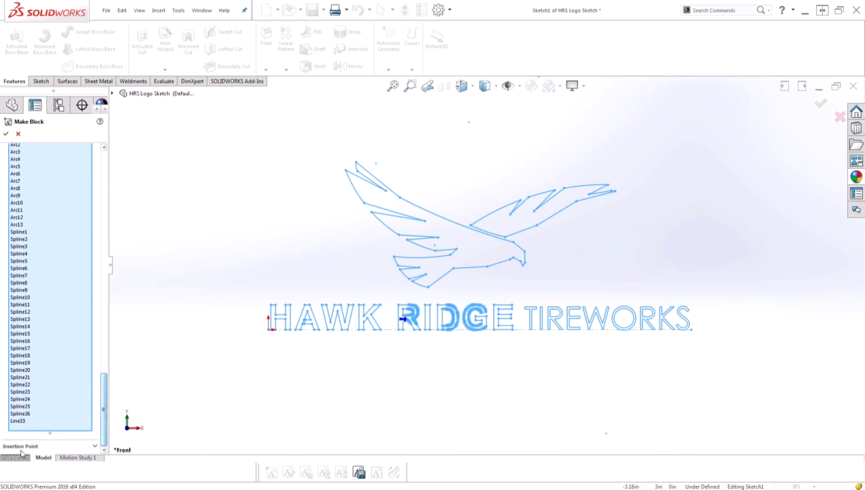
click(95, 446)
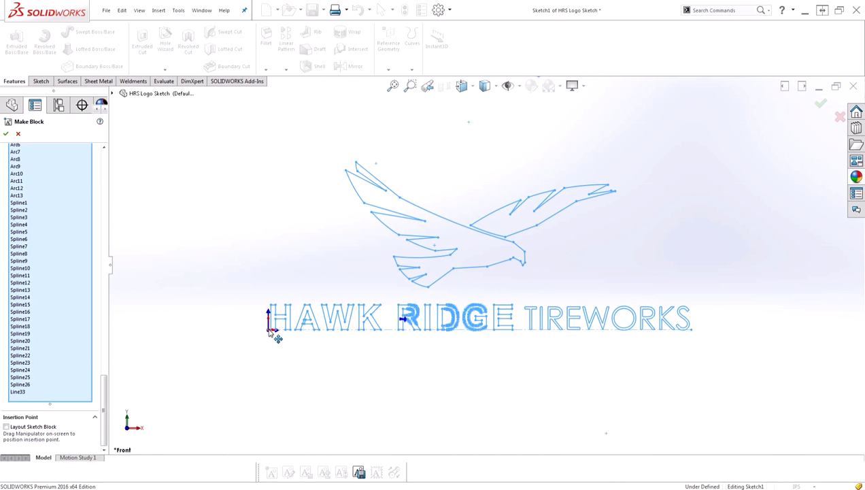
drag(269, 331, 480, 331)
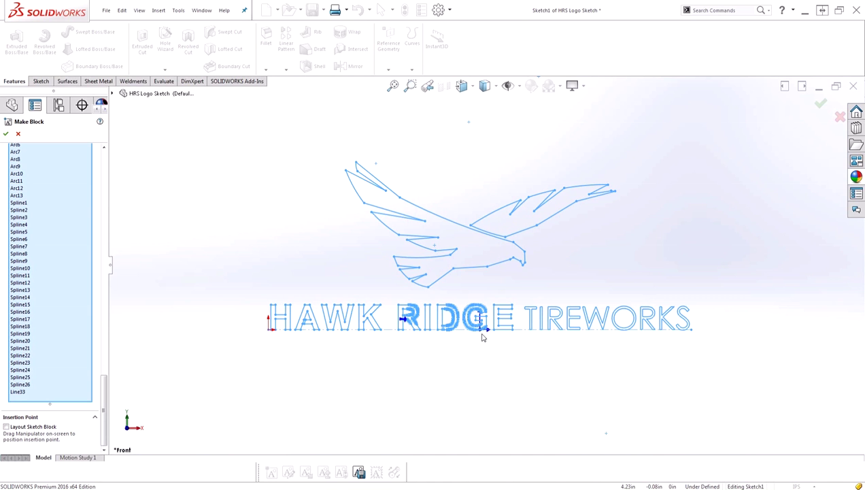
click(5, 135)
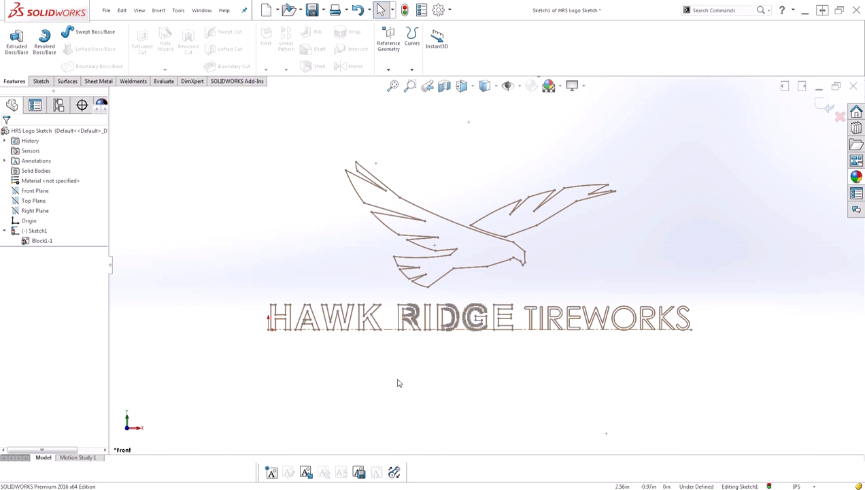
Save the new logo block to the Blocks folder on the Desktop as HRS LOGO.
click(40, 241)
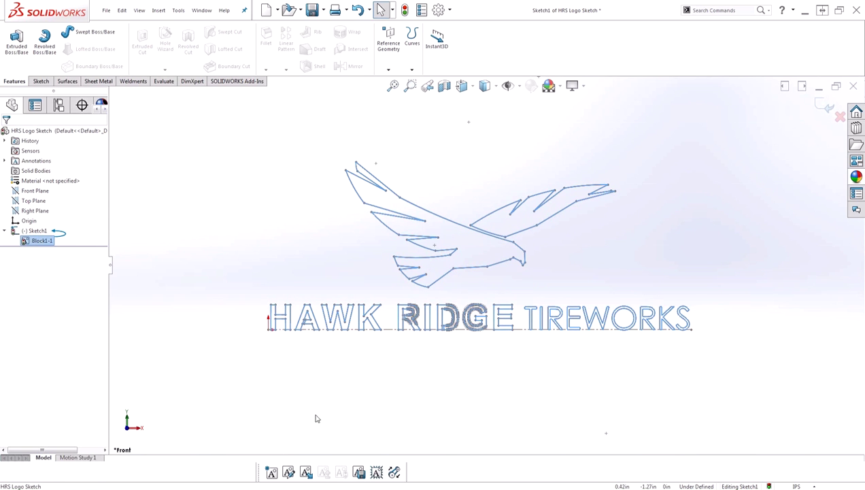
click(359, 476)
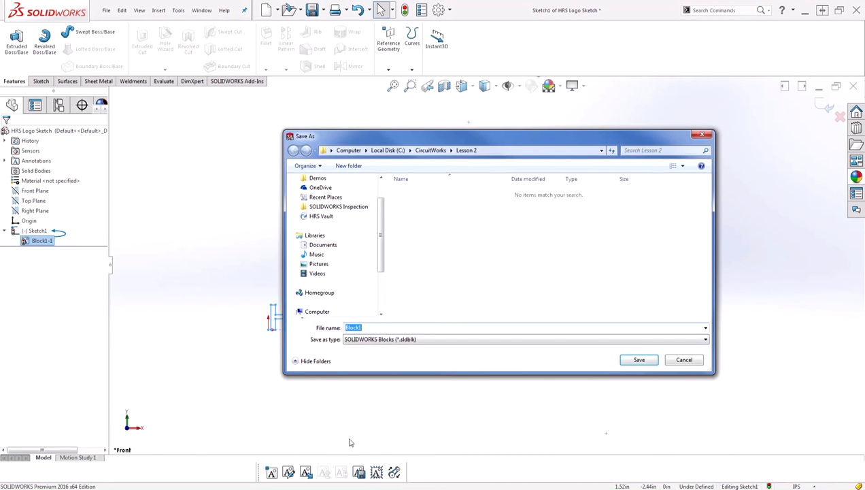
drag(381, 234, 380, 203)
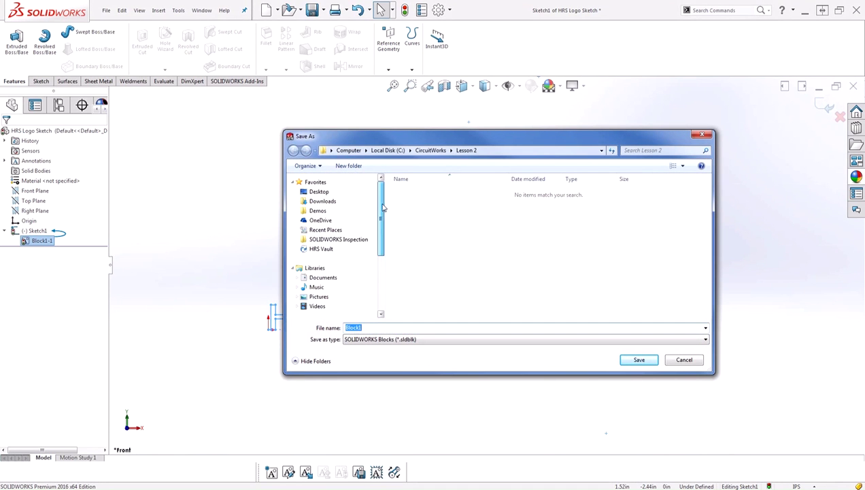
click(320, 193)
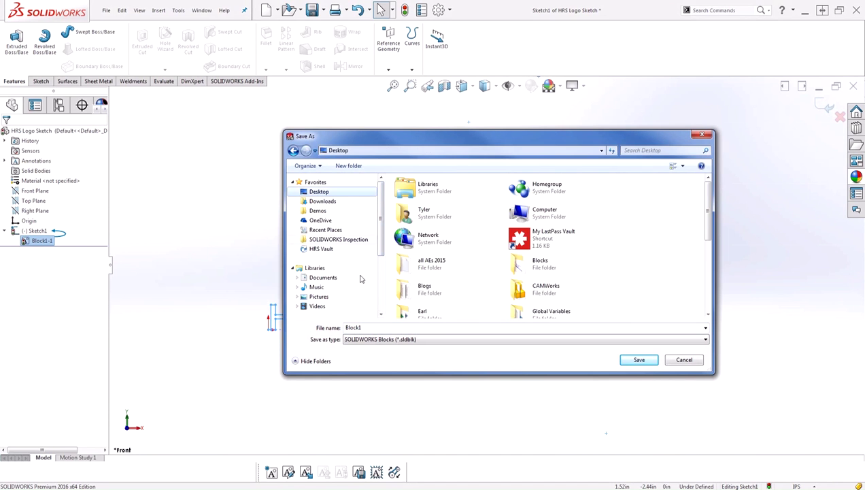
double_click(519, 272)
double_click(405, 329)
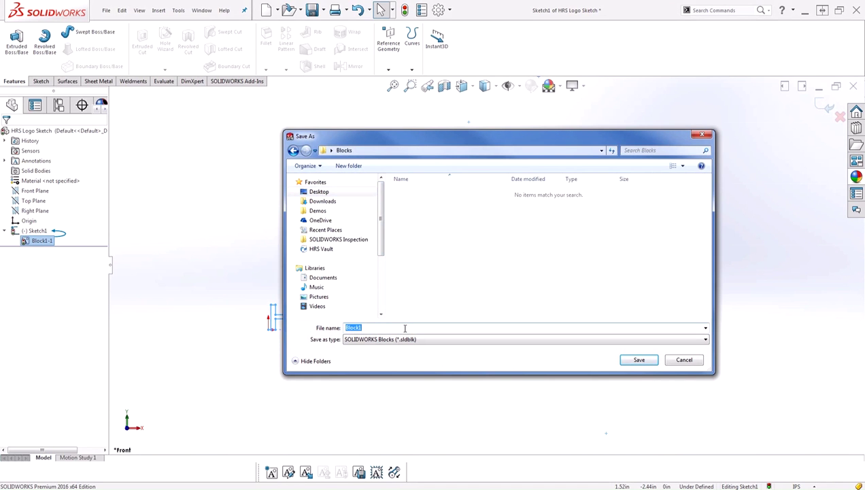
text(HRS)
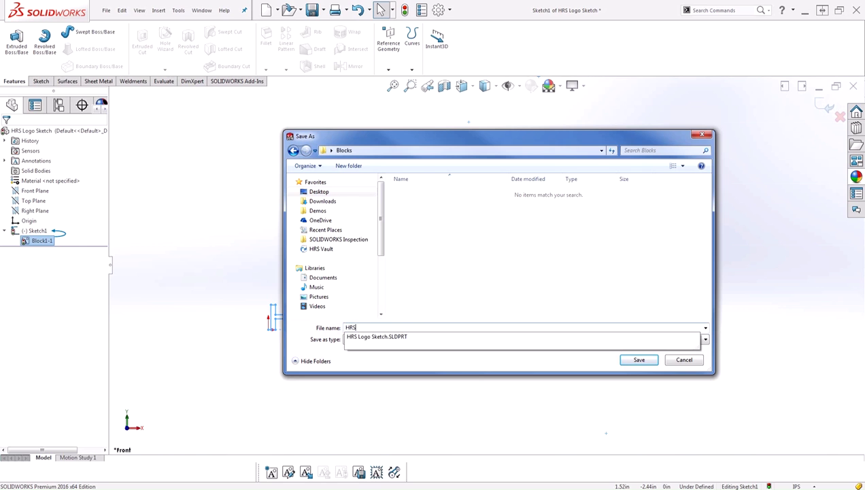
text( LoGO)
key(Return)
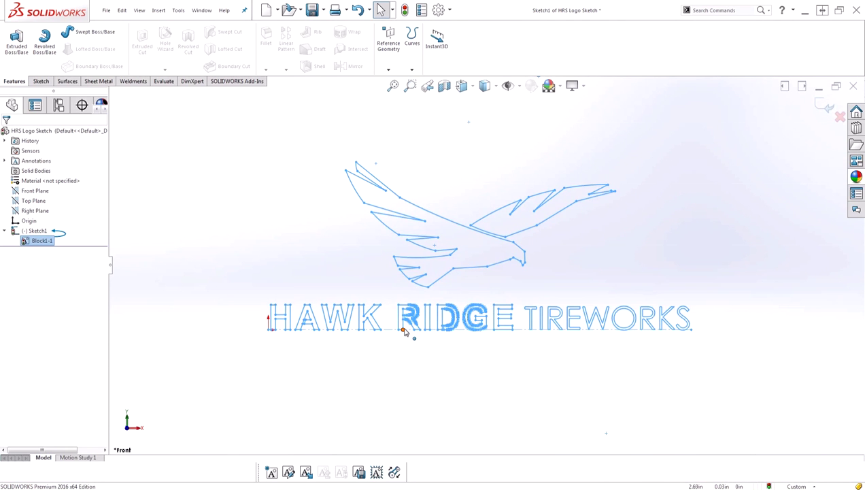
click(430, 354)
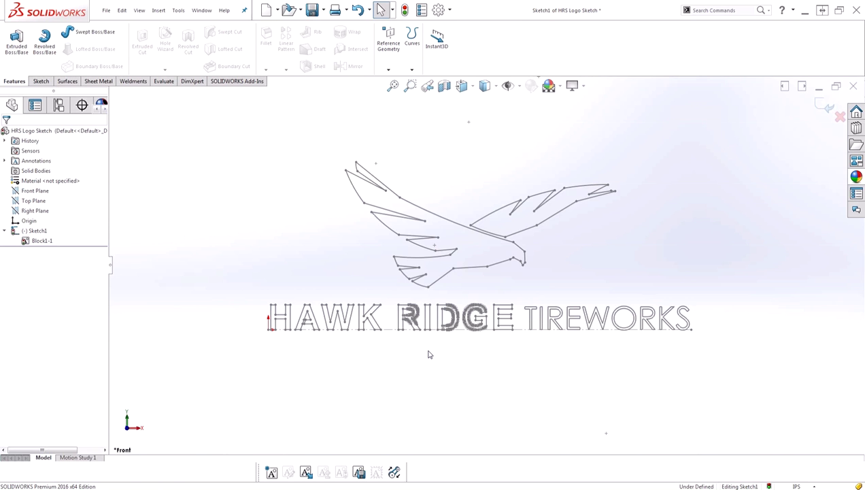
Switch to the Tire part and start a sketch on the Right Plane, viewed normal to it.
key(ctrl+Tab)
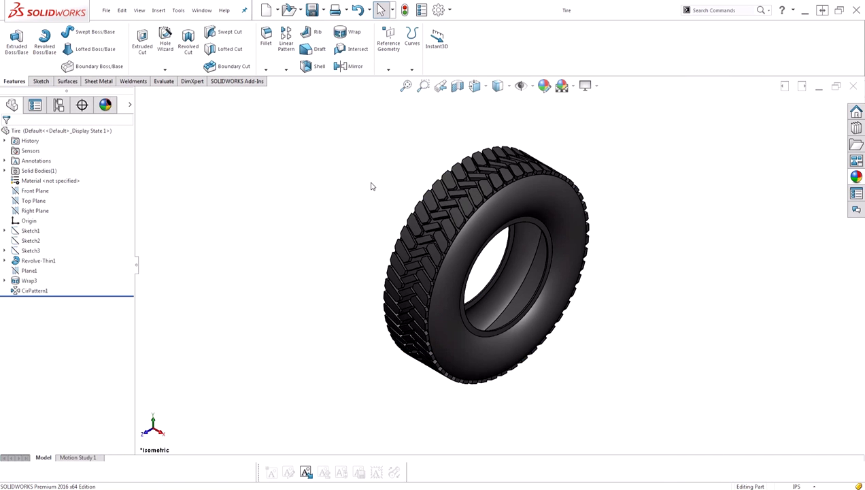
key(ctrl+1)
middle_drag(446, 250, 491, 270)
key(ctrl+3)
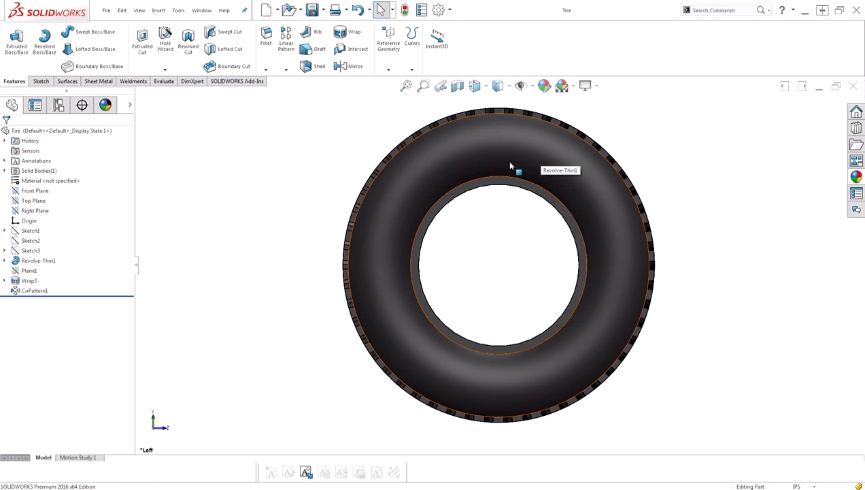
click(34, 211)
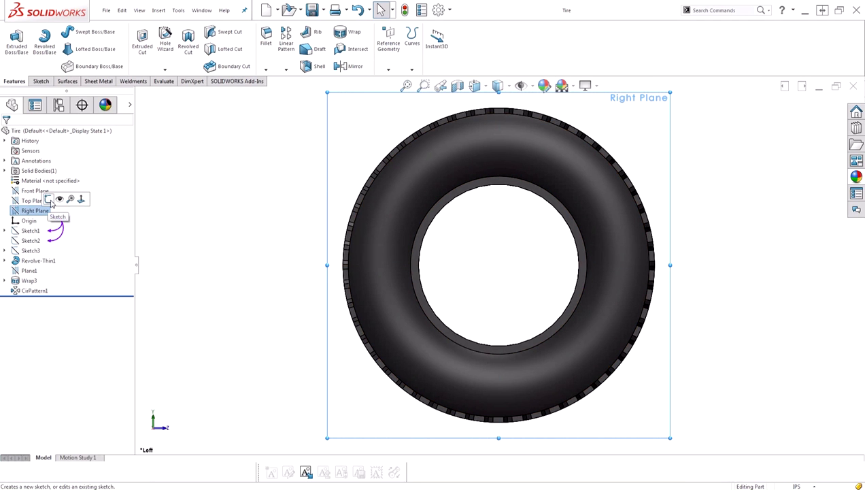
click(59, 196)
click(256, 207)
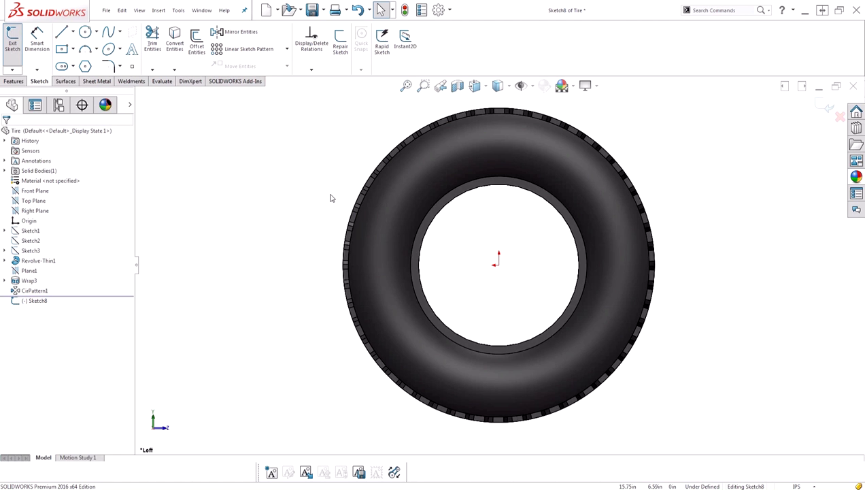
key(ctrl+8)
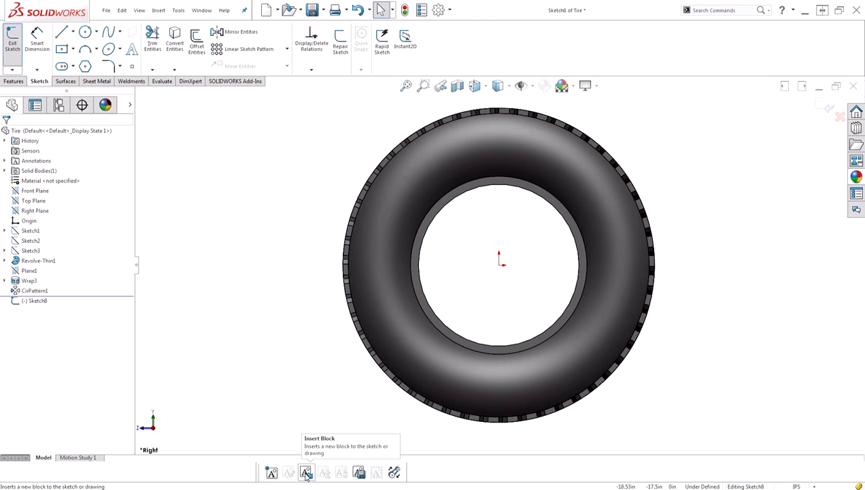
Insert the HRS LOGO block from the Desktop Blocks folder on the upper tire sidewall, vertically aligned with the origin.
click(306, 472)
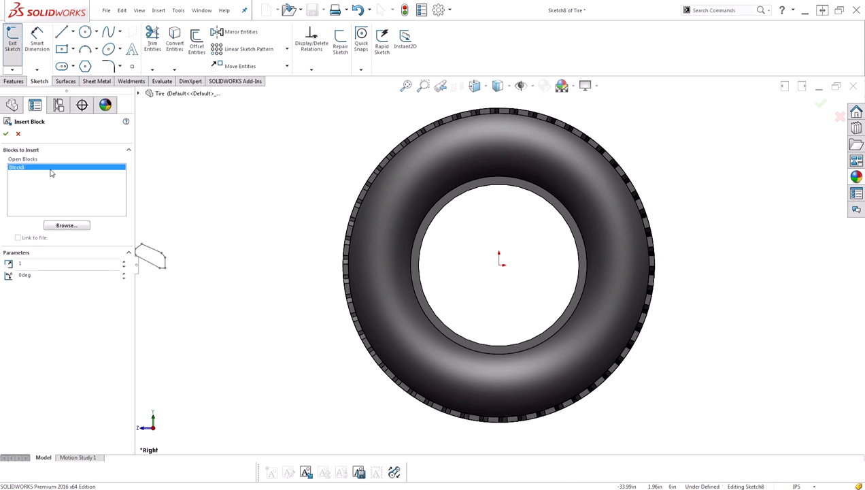
click(71, 226)
scroll(251, 177, up, 1)
click(213, 147)
double_click(303, 321)
click(307, 150)
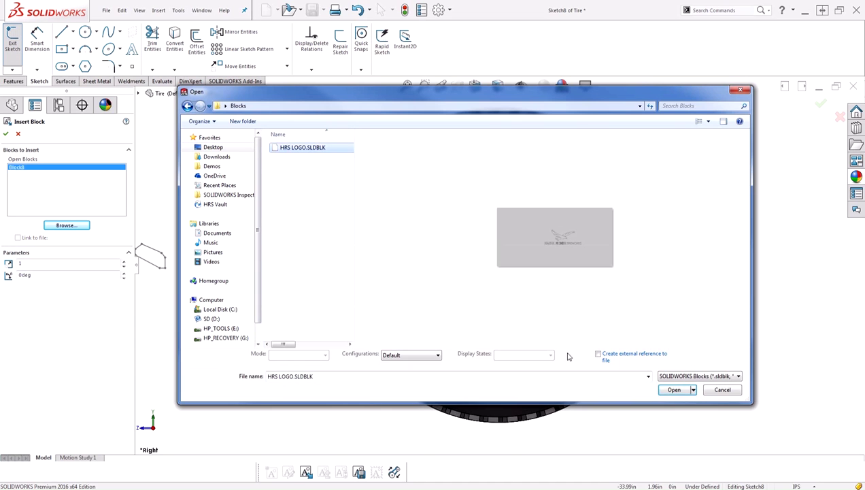
click(674, 390)
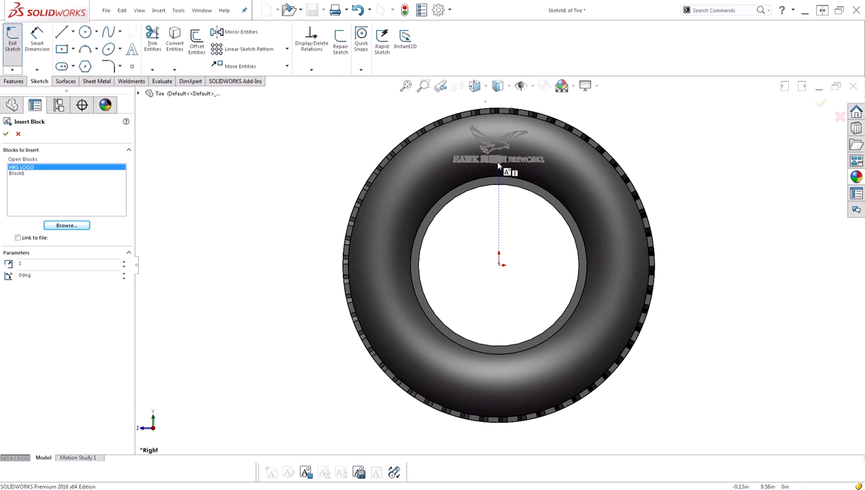
click(499, 166)
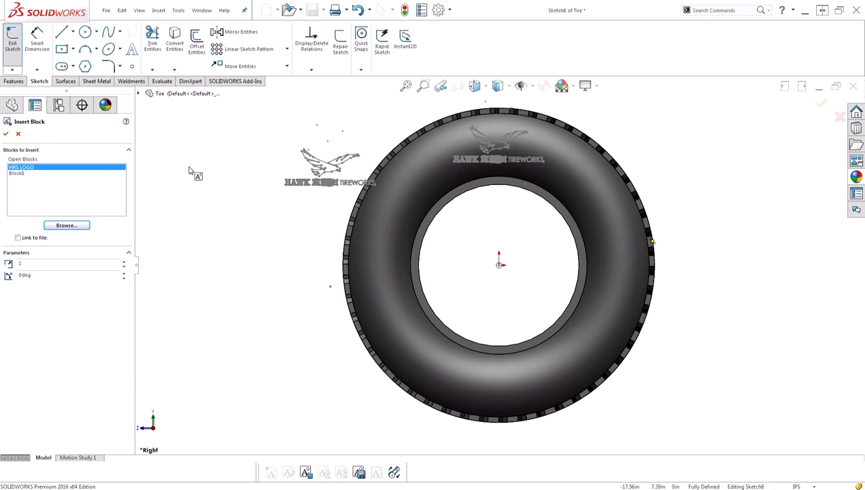
click(6, 133)
Try a block scale of 2 and a rotation of 90 degrees on the inserted logo block.
scroll(499, 174, down, 5)
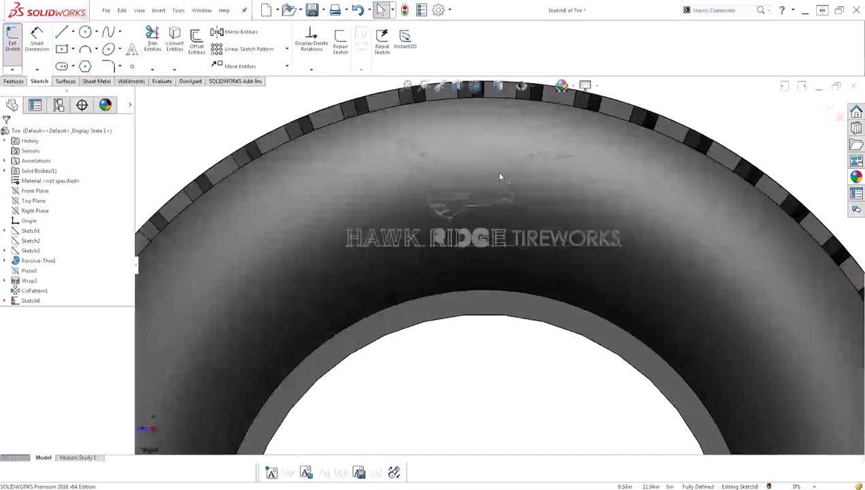
scroll(500, 177, down, 2)
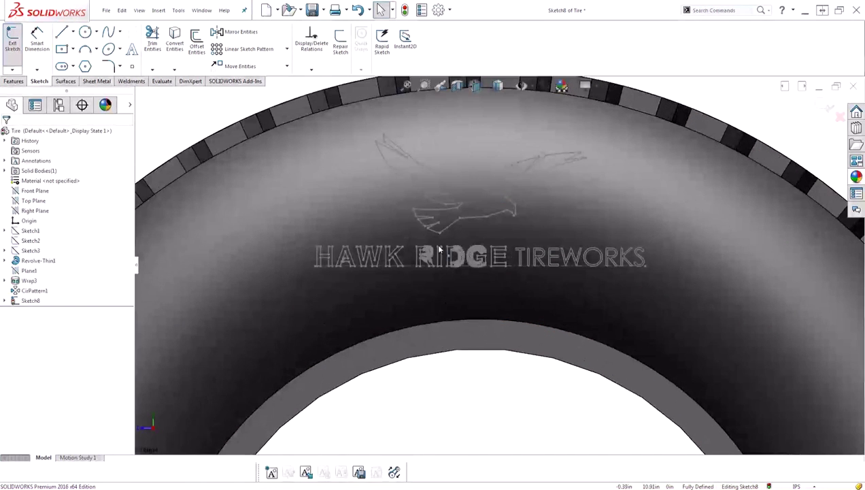
click(469, 221)
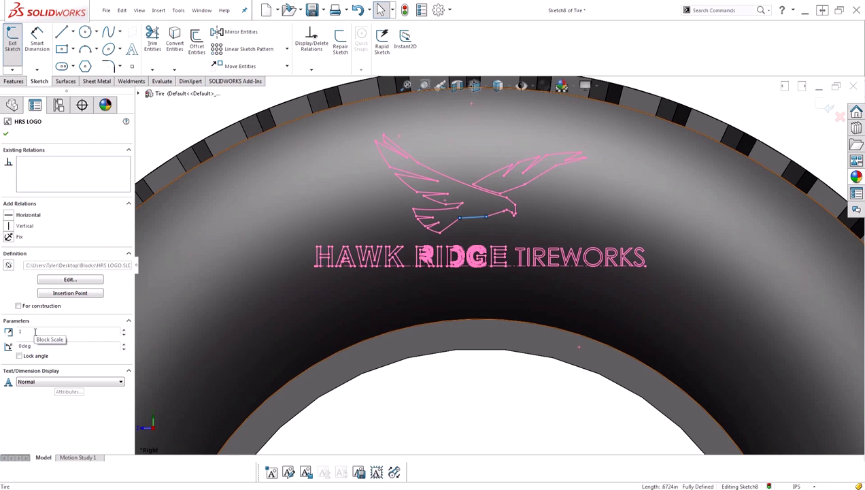
click(29, 331)
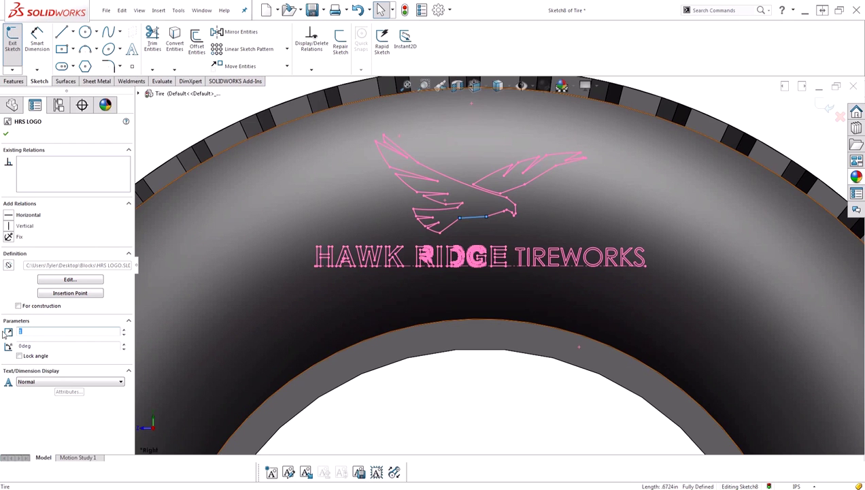
text(2)
key(Tab)
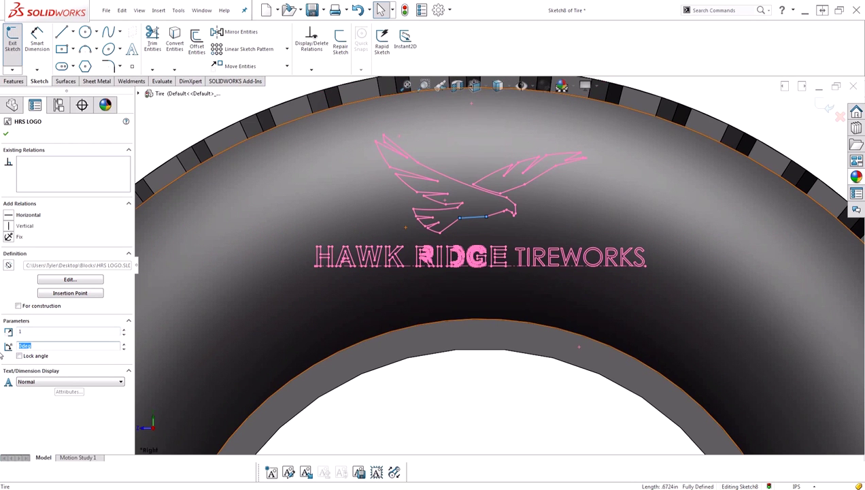
key(Return)
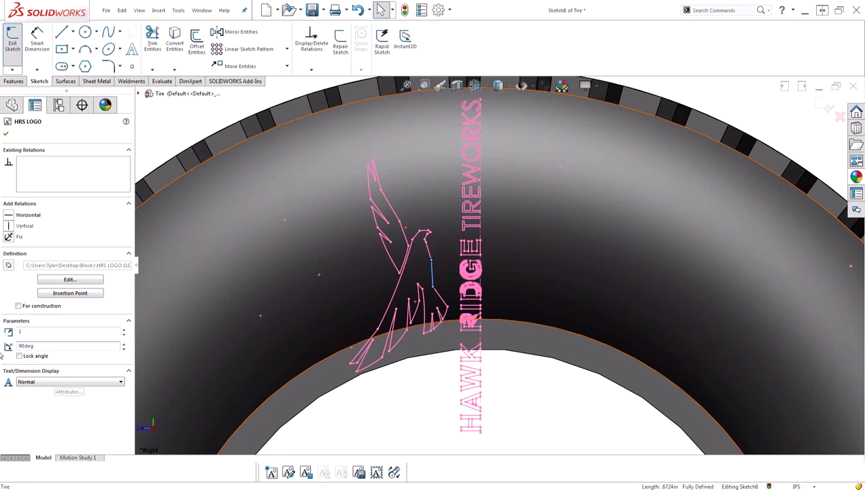
Reset the logo block's rotation to 0 degrees and close its properties.
double_click(37, 347)
text(0)
key(Return)
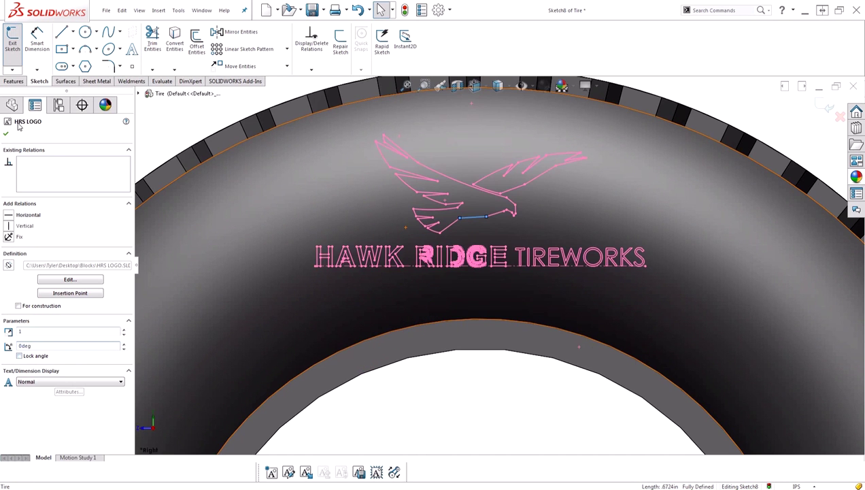
click(6, 133)
click(449, 405)
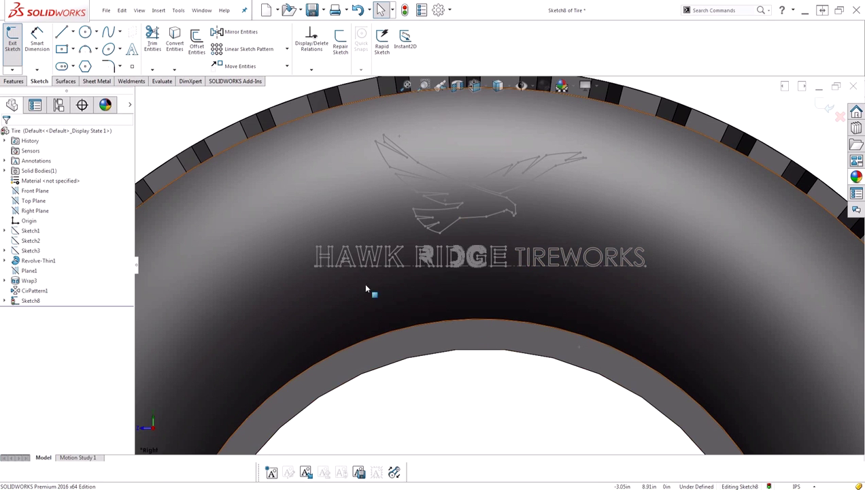
click(476, 186)
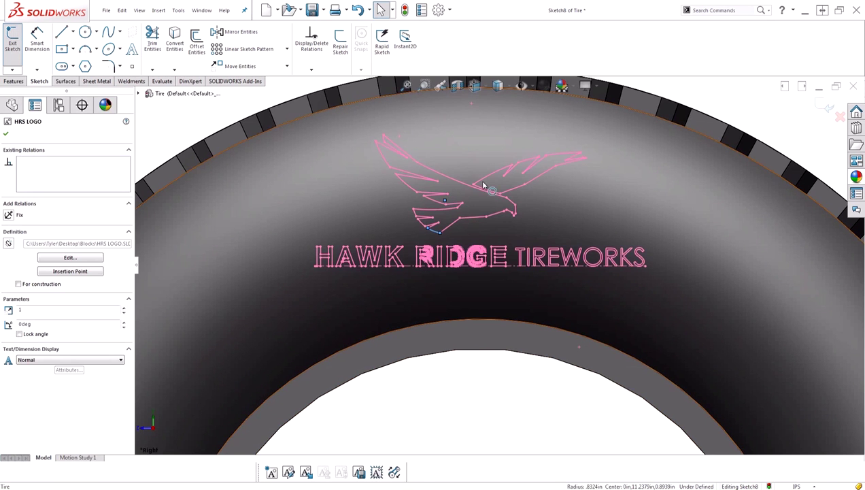
click(522, 437)
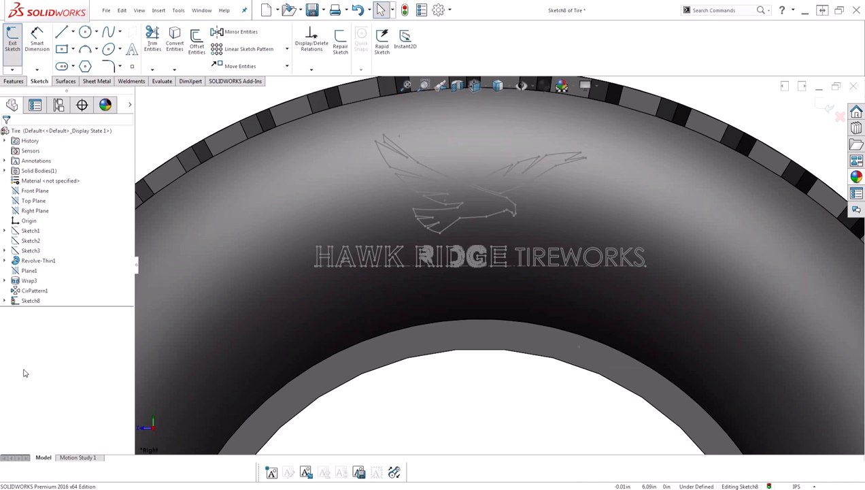
Explode the HRS LOGO block in the current sketch into individual sketch entities.
click(5, 300)
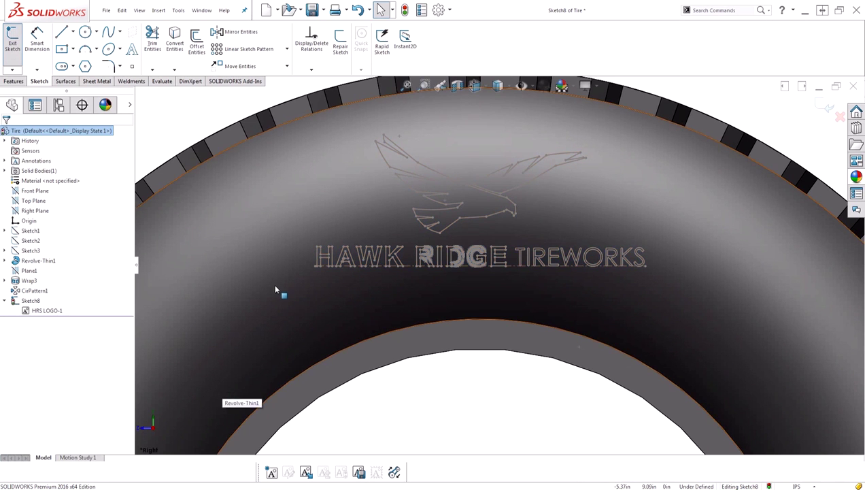
click(59, 311)
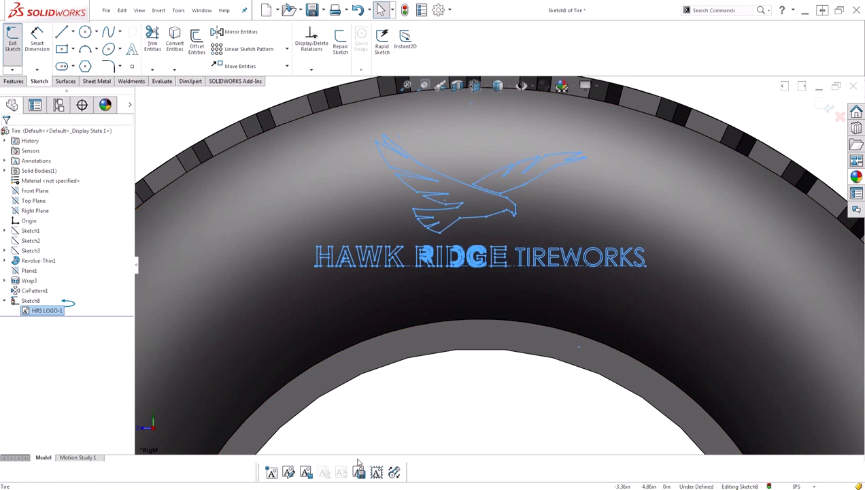
click(376, 472)
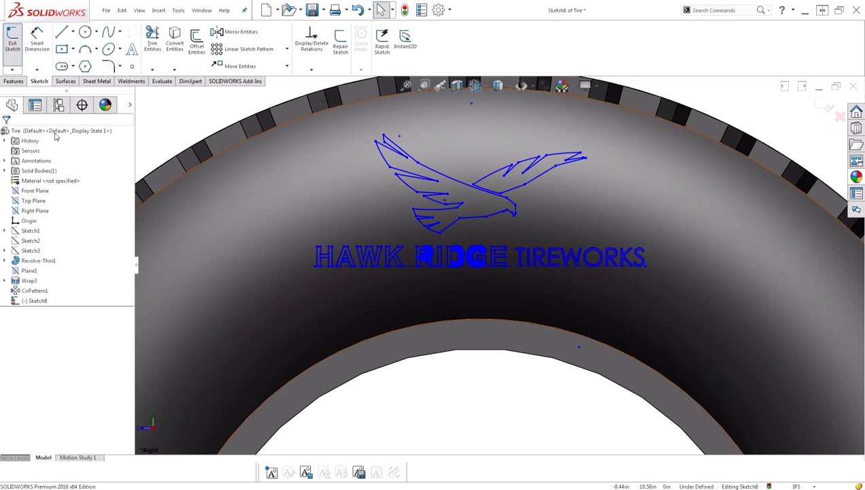
Create a projection split line from the current logo sketch on the tire's sidewall face.
click(13, 81)
click(411, 70)
click(419, 79)
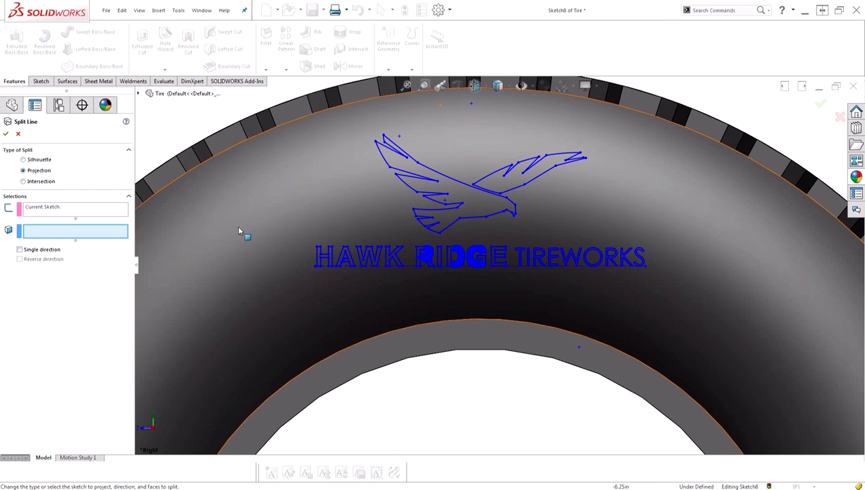
click(238, 229)
click(5, 134)
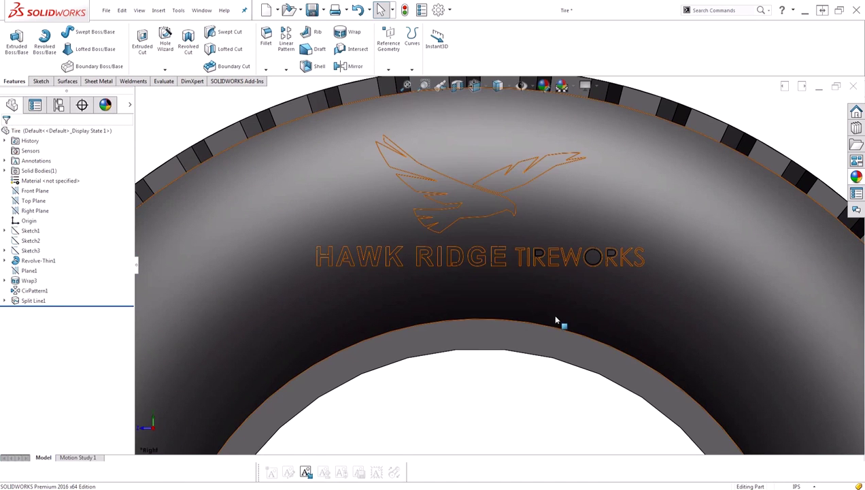
Apply the White solid appearance to the whole split line feature on the tire's sidewall.
middle_drag(560, 322, 535, 379)
middle_drag(585, 419, 555, 368)
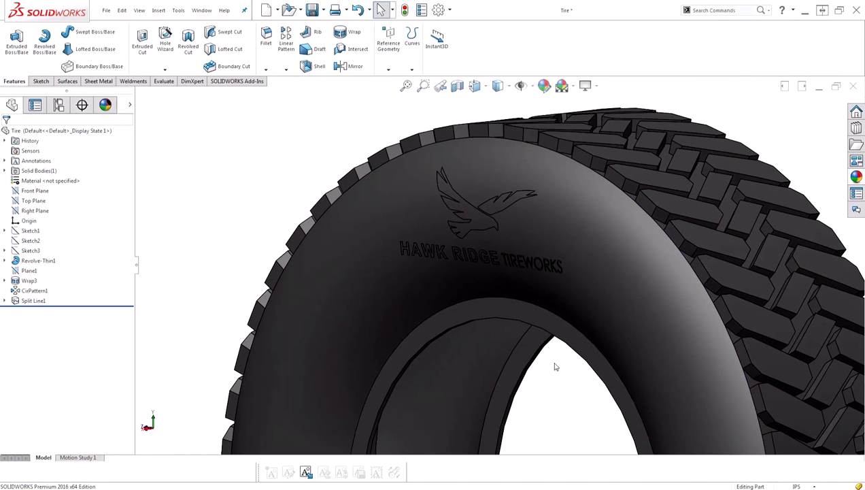
click(856, 176)
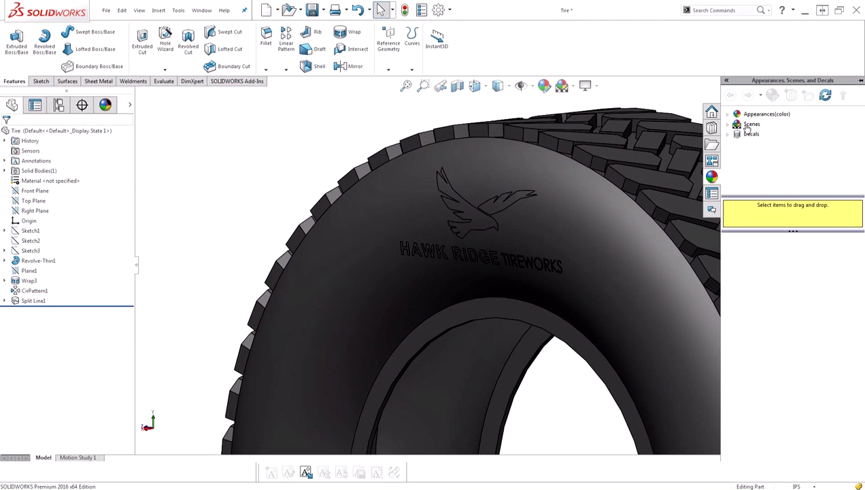
click(727, 114)
click(762, 144)
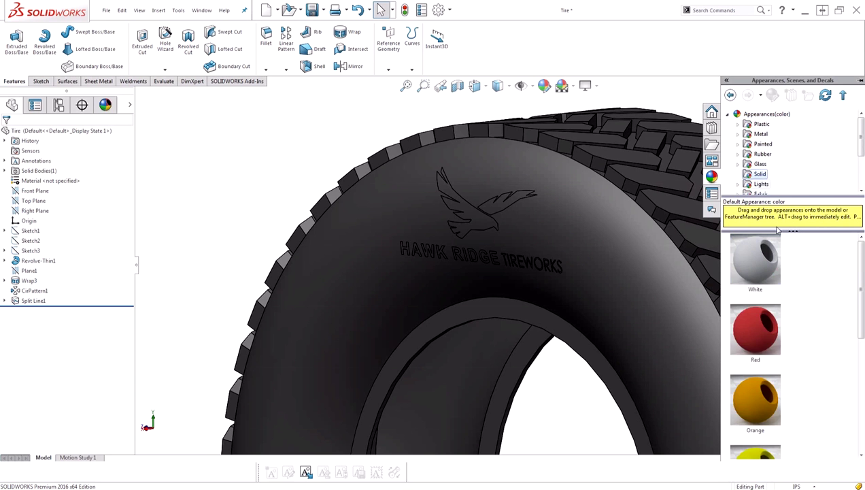
mouse_move(751, 272)
mouse_down()
mouse_move(495, 232)
mouse_move(461, 209)
mouse_move(471, 226)
mouse_up()
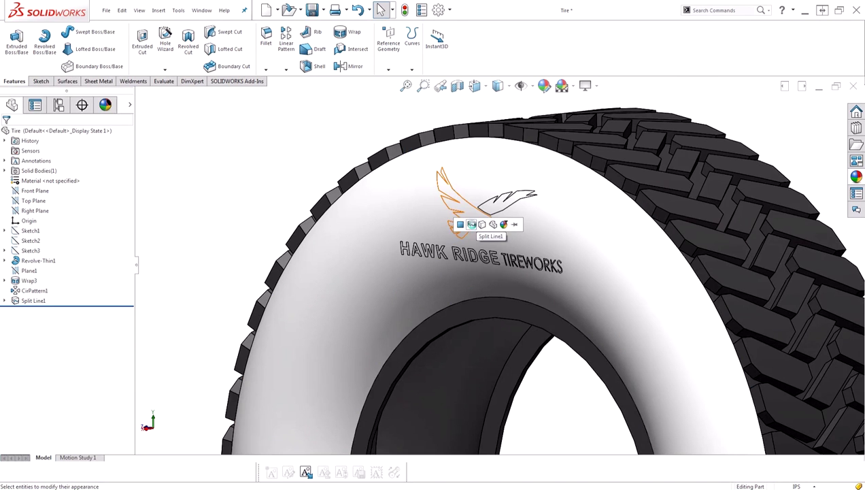
click(471, 226)
Apply the matte rubber appearance to the sidewall face surrounding the logo.
click(105, 104)
drag(15, 162, 592, 240)
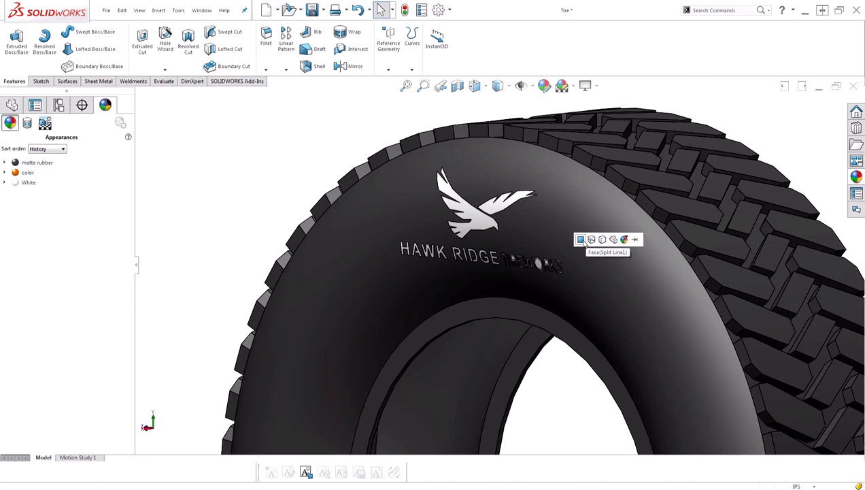
click(607, 238)
Apply the matte rubber appearance to the enclosed faces inside the letters R, O and R of TIREWORKS.
scroll(554, 291, down, 6)
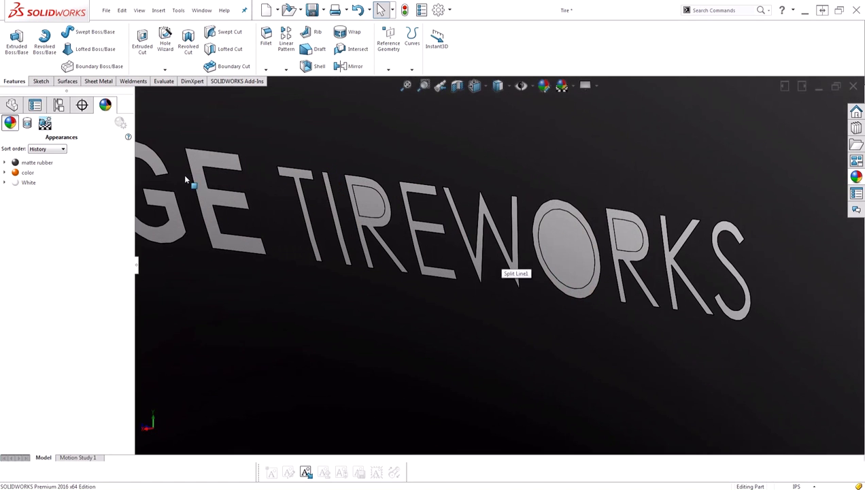
drag(29, 163, 370, 203)
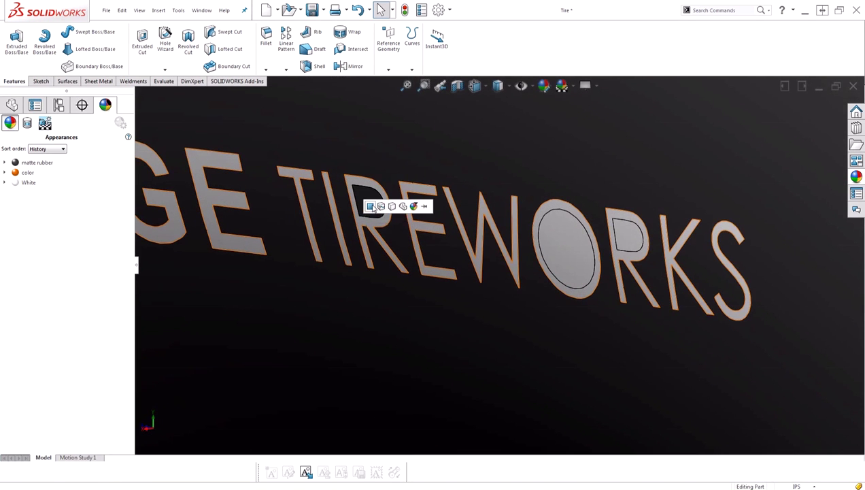
mouse_move(38, 168)
drag(38, 170, 559, 226)
drag(39, 171, 621, 238)
Examine the coloured logo on the tire's sidewall from several angles and distances.
scroll(610, 259, up, 6)
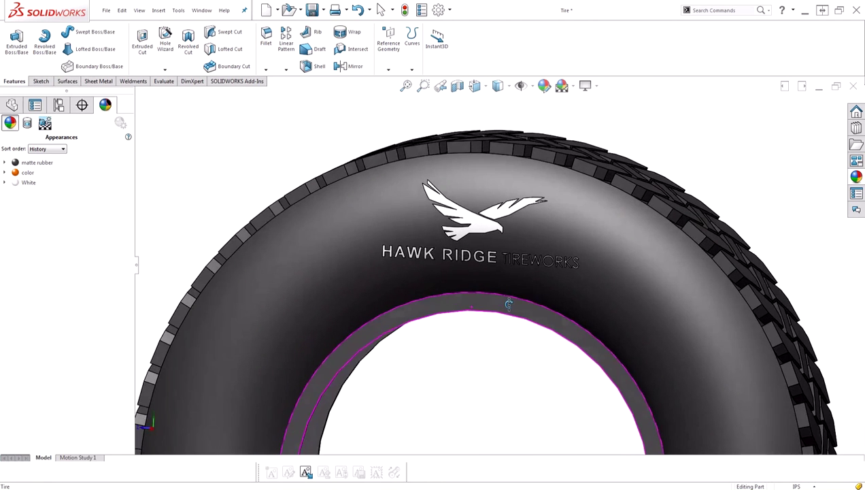
middle_drag(509, 304, 550, 267)
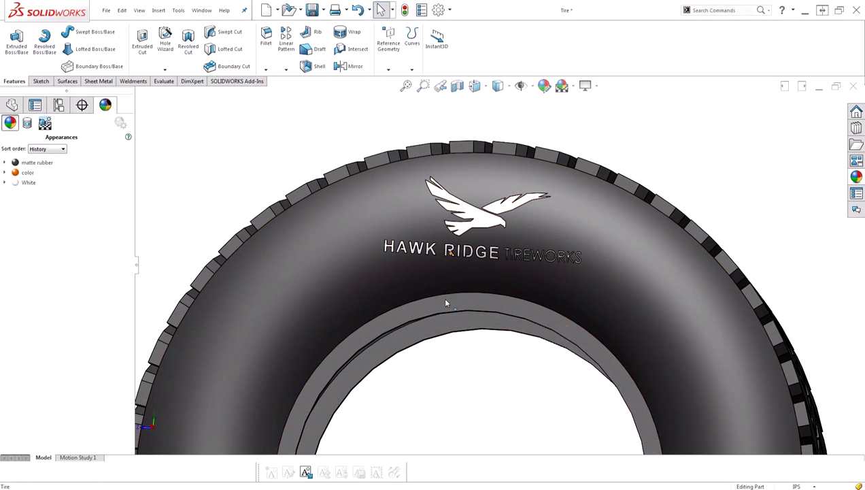
scroll(541, 361, up, 3)
right_click(608, 320)
scroll(571, 335, up, 1)
middle_drag(571, 334, 552, 353)
scroll(529, 319, down, 1)
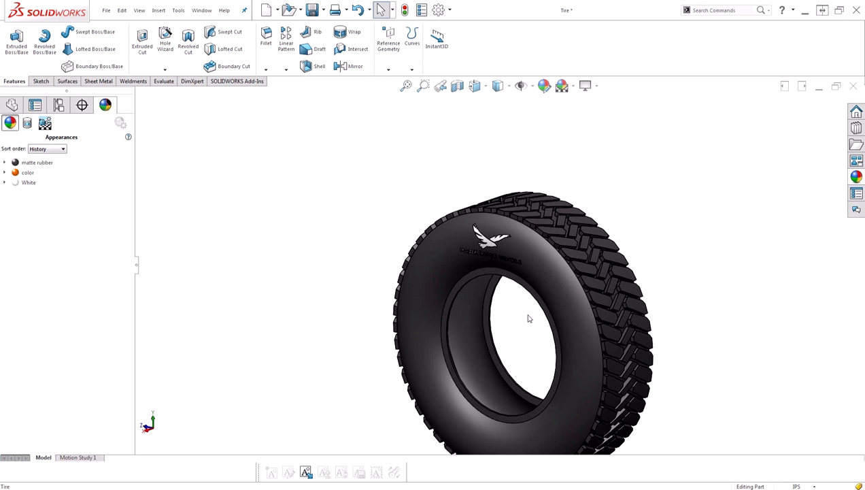